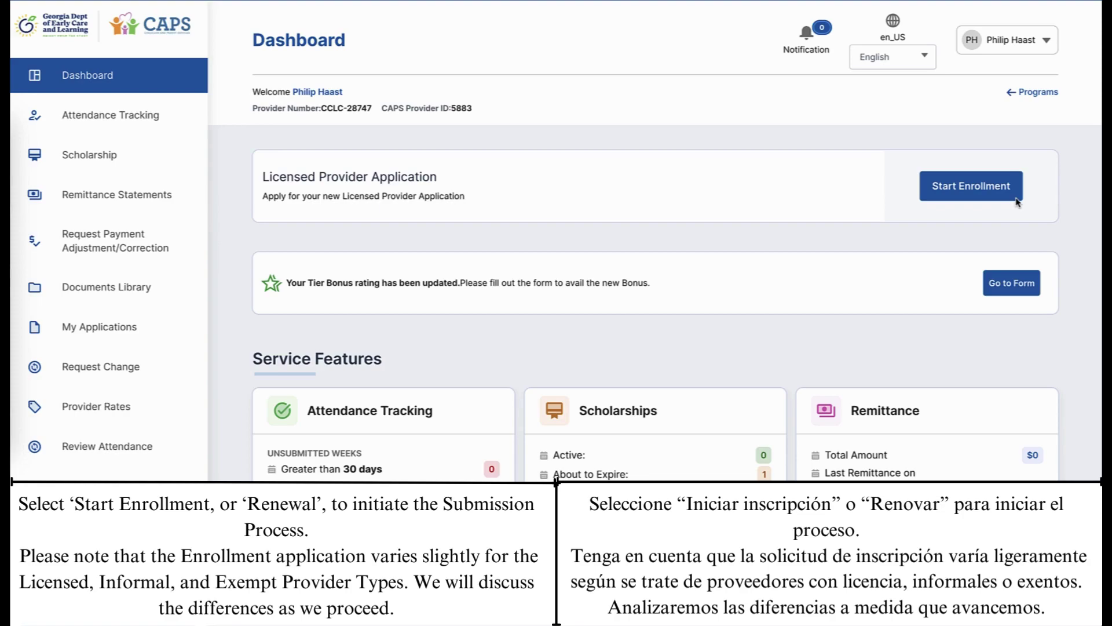
Start enrollment from the Licensed Provider Application card on the Dashboard.
left_click(1016, 198)
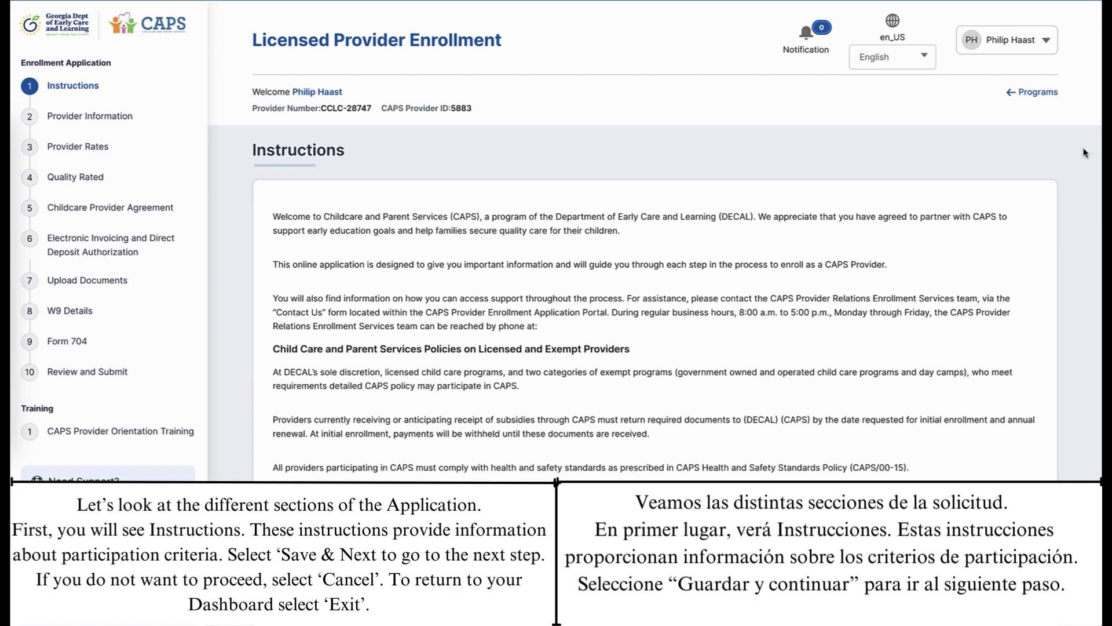
Scroll down through the enrollment Instructions page.
scroll(1085, 153, "down", 10)
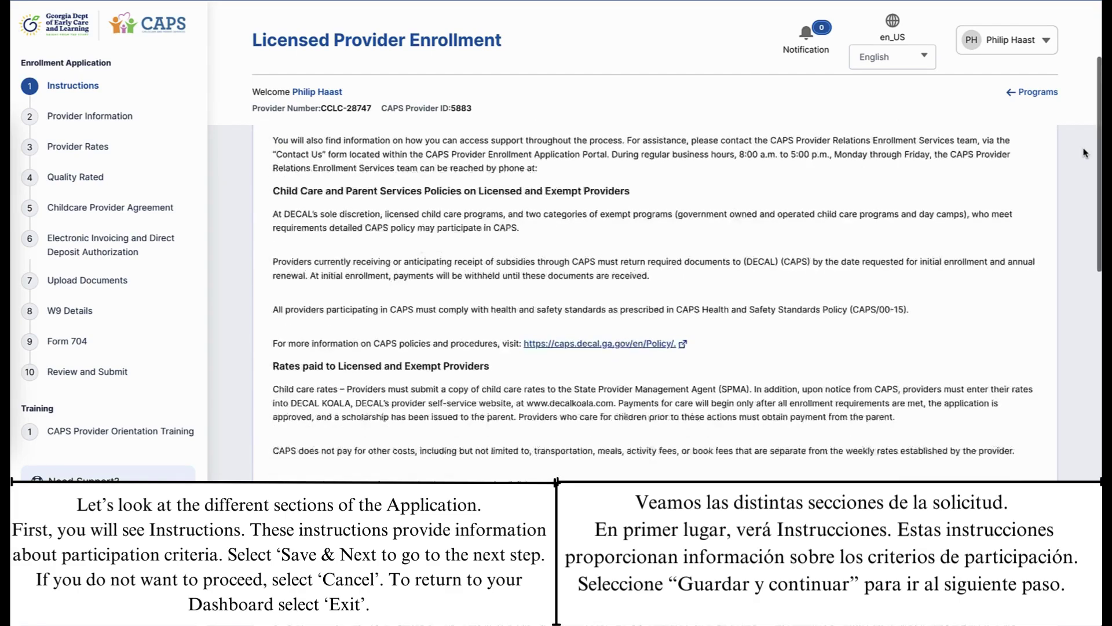
scroll(1085, 153, "down", 10)
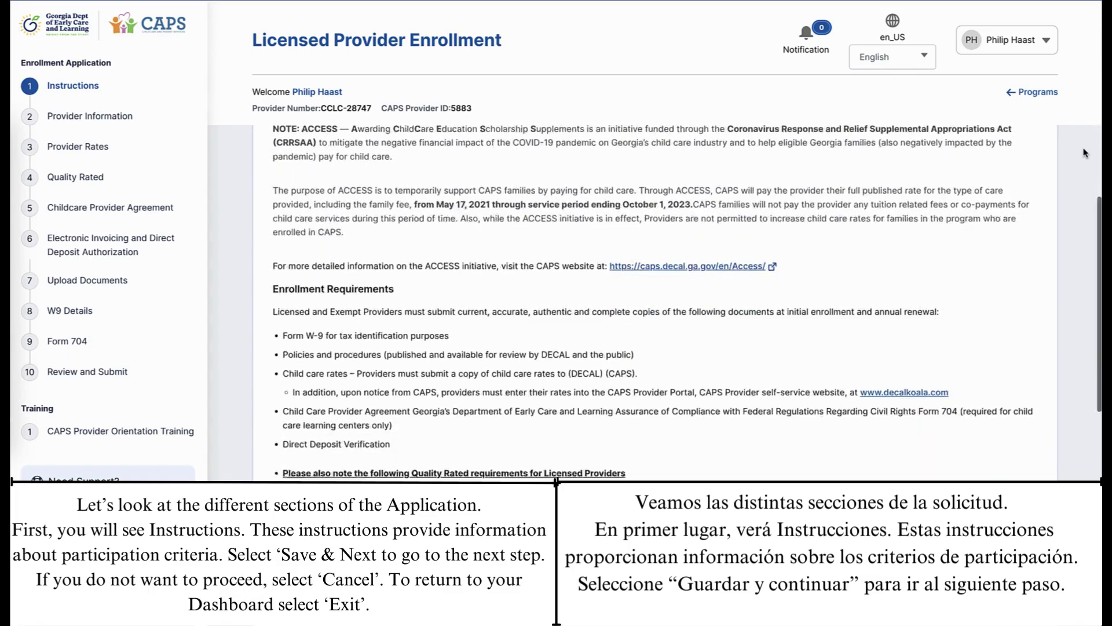
scroll(1092, 338, "down", 6)
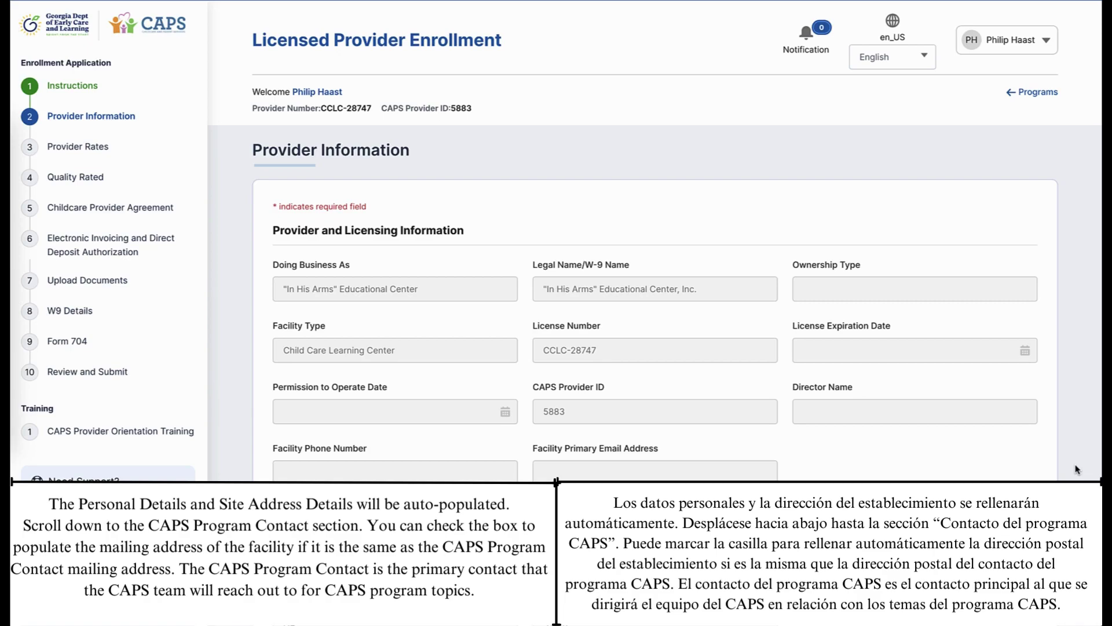
Mark the CAPS billing contact and address as the same as the CAPS Program Contact.
scroll(1078, 469, "down", 4)
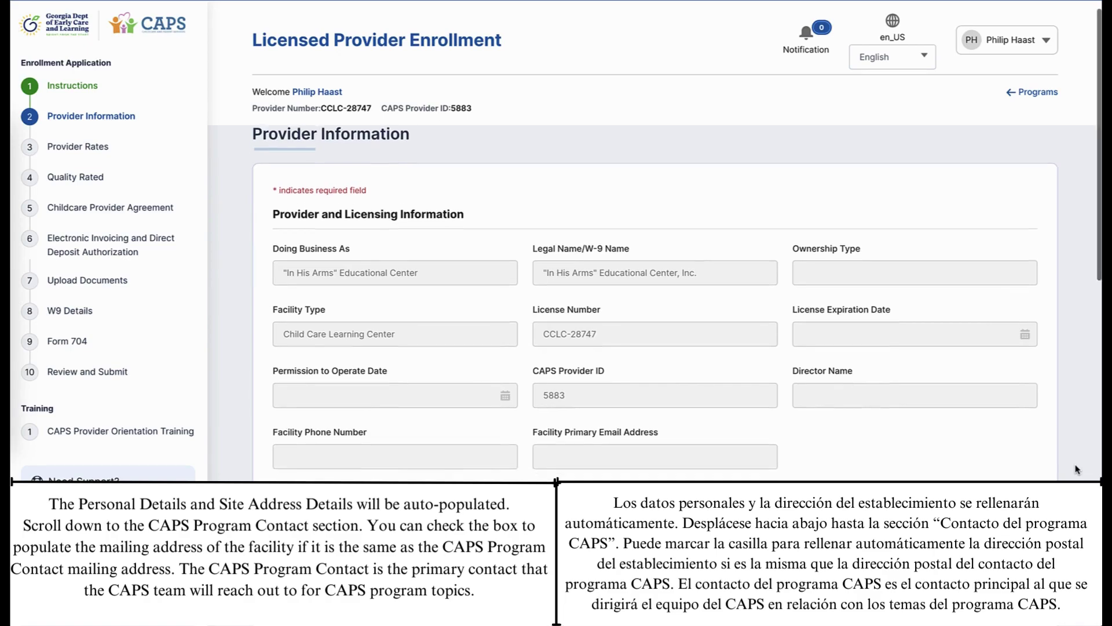
scroll(1077, 469, "down", 3)
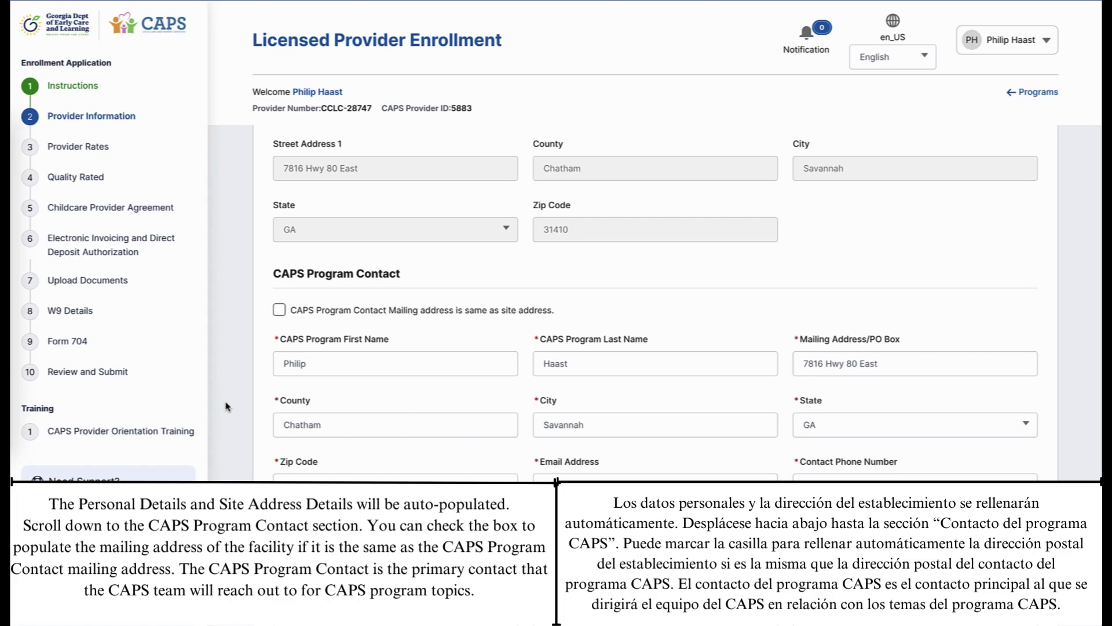
scroll(226, 406, "down", 3)
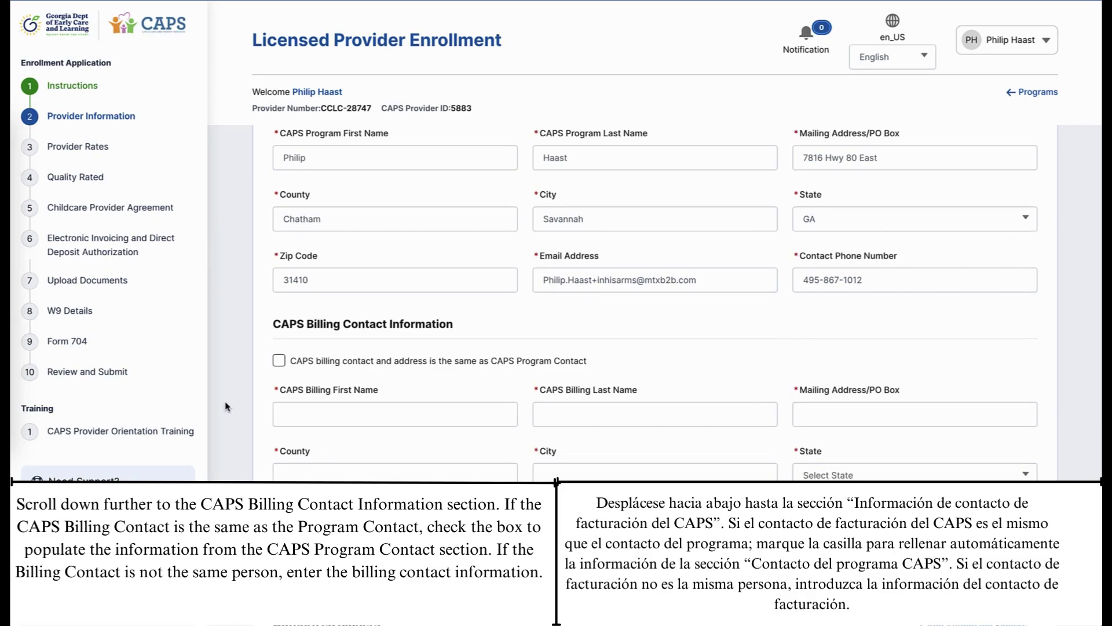
left_click(279, 361)
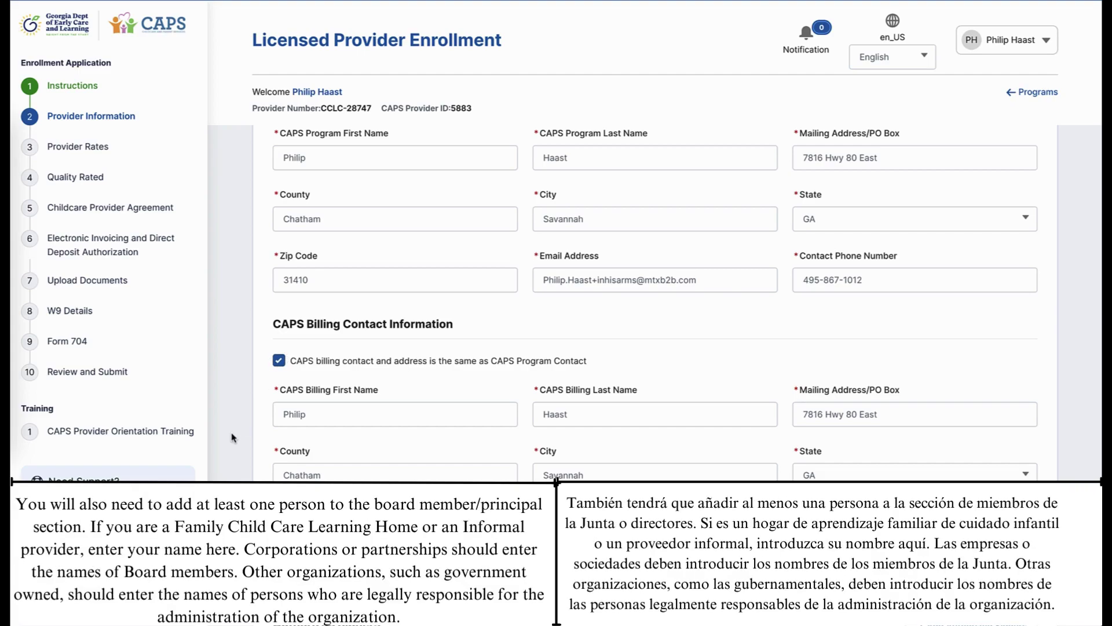
scroll(231, 437, "down", 2)
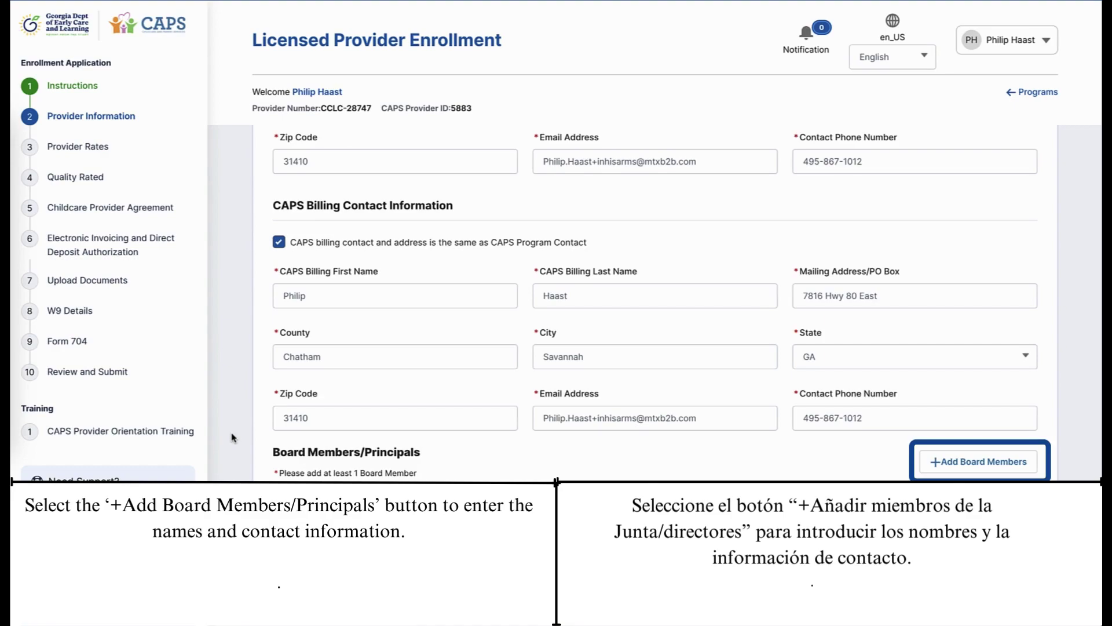
Save an authorized signer, then add a board member who gets the Delegation of Authority form by email.
left_click(955, 466)
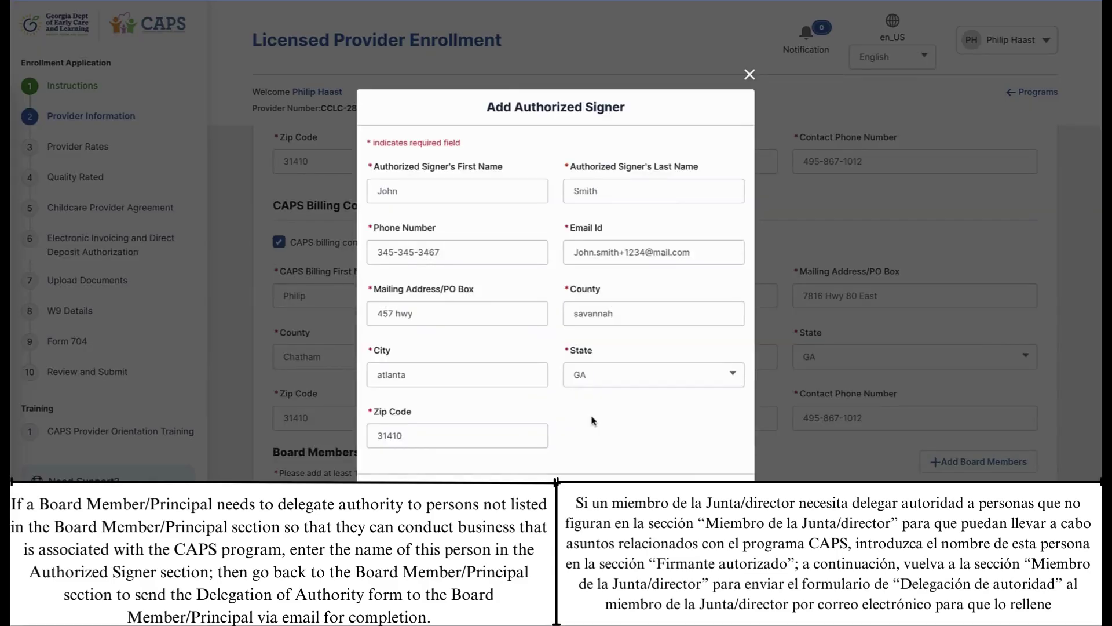
left_click(724, 493)
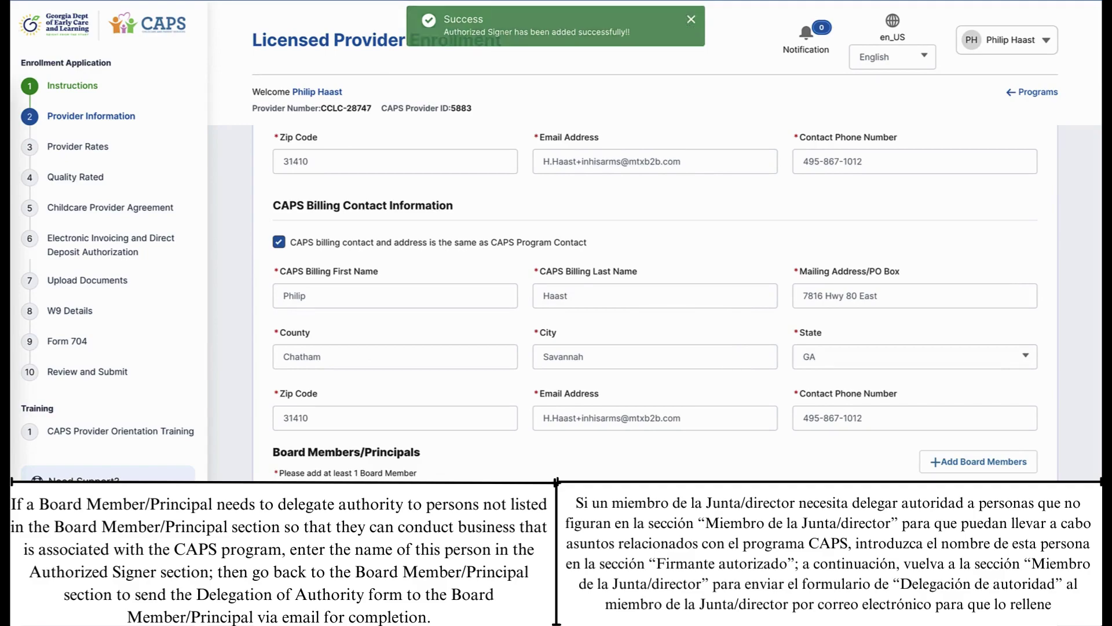
left_click(924, 461)
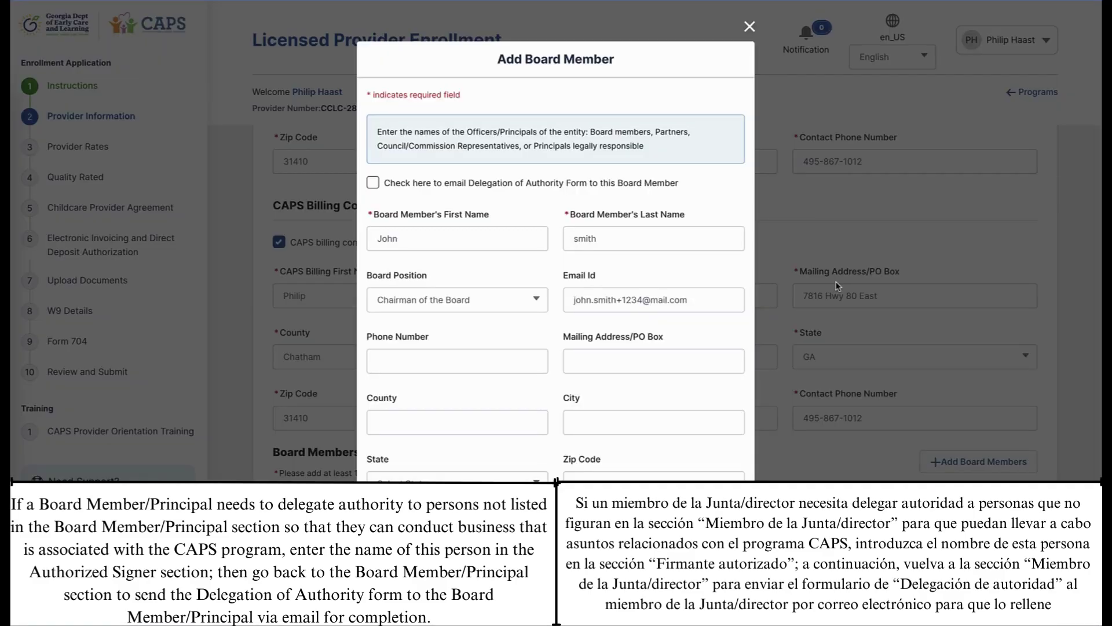
left_click(374, 182)
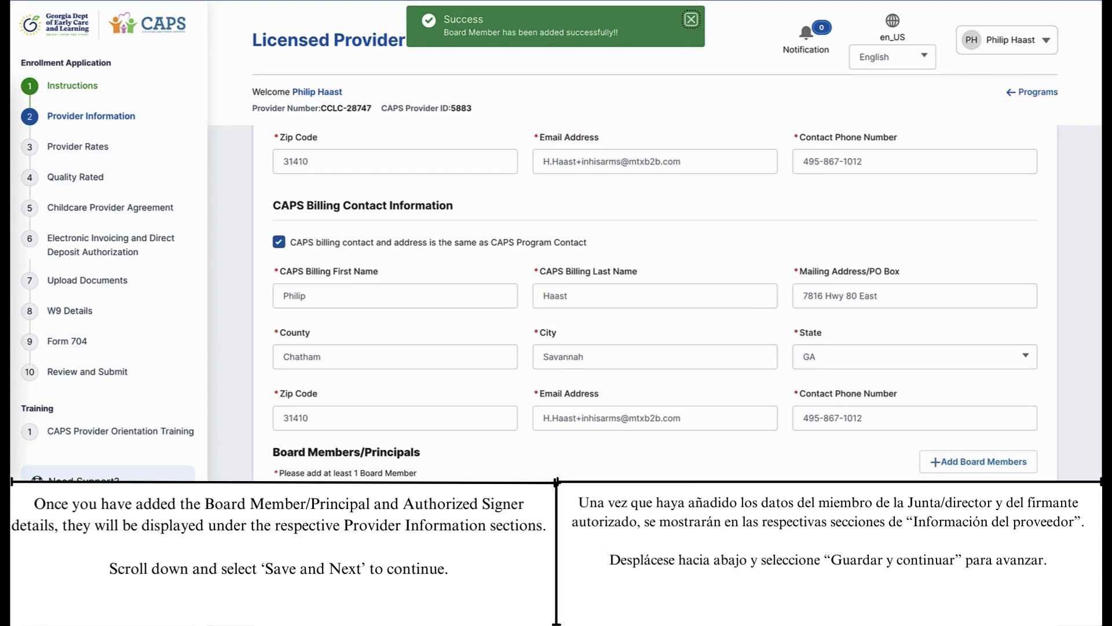
scroll(687, 303, "down", 3)
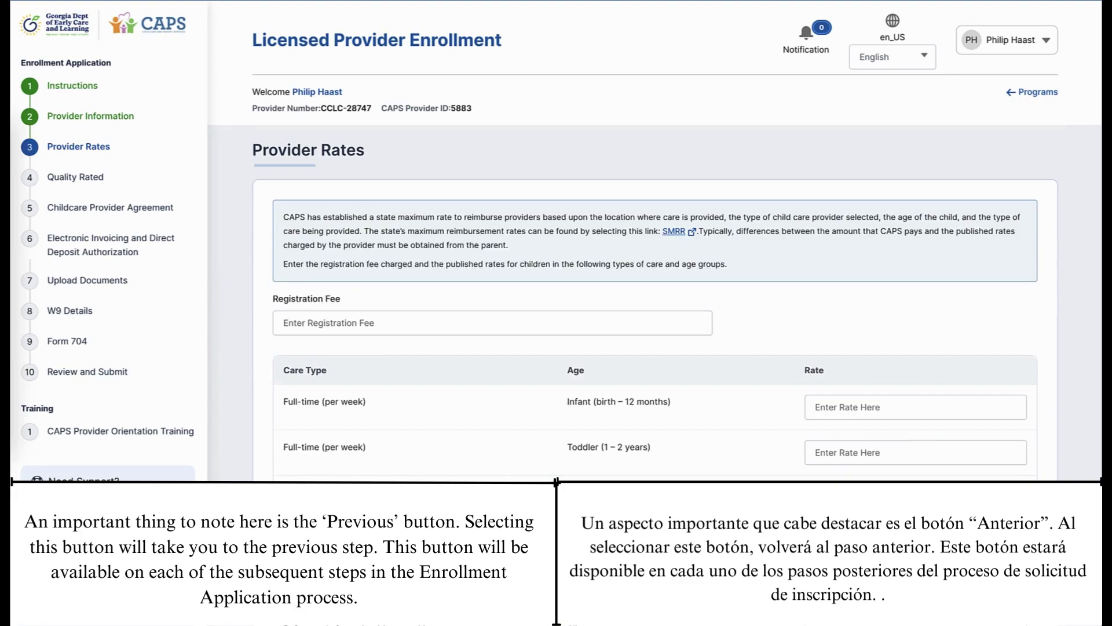
Enter registration fee 100 and full-time weekly rates: Infant 35, Toddler 35, Preschool 47, School age 20.
scroll(1080, 385, "down", 2)
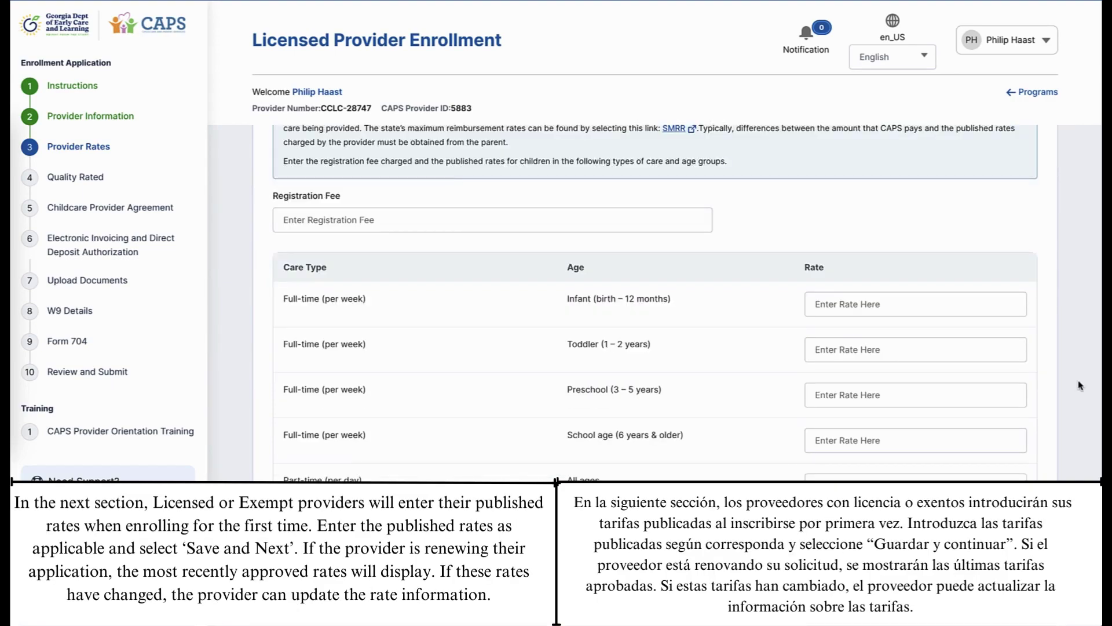
left_click(684, 224)
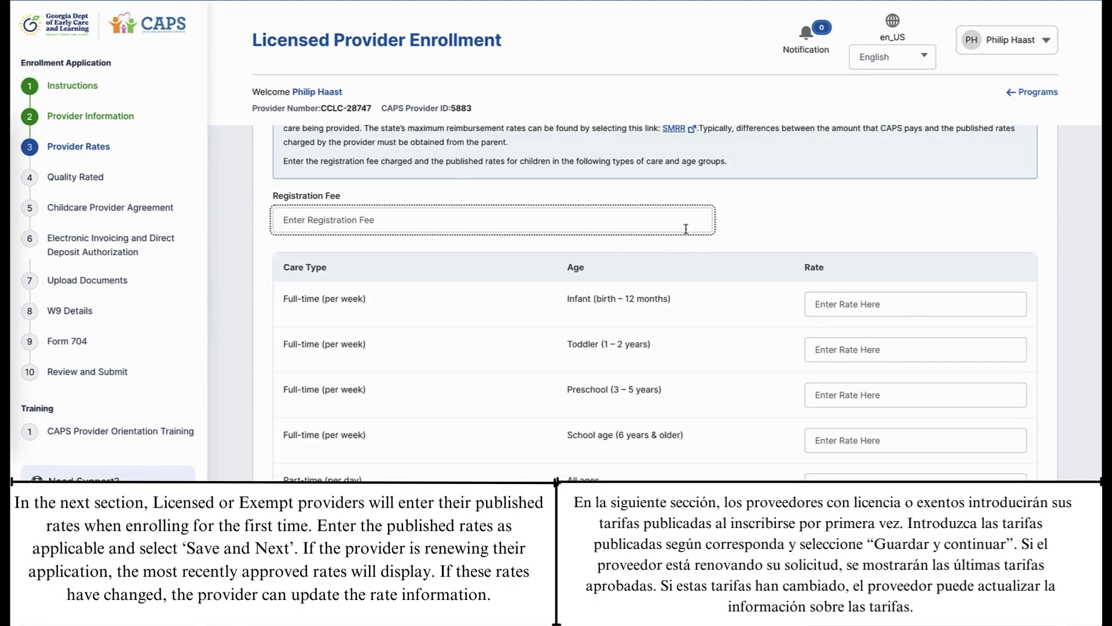
type("100")
left_click(858, 306)
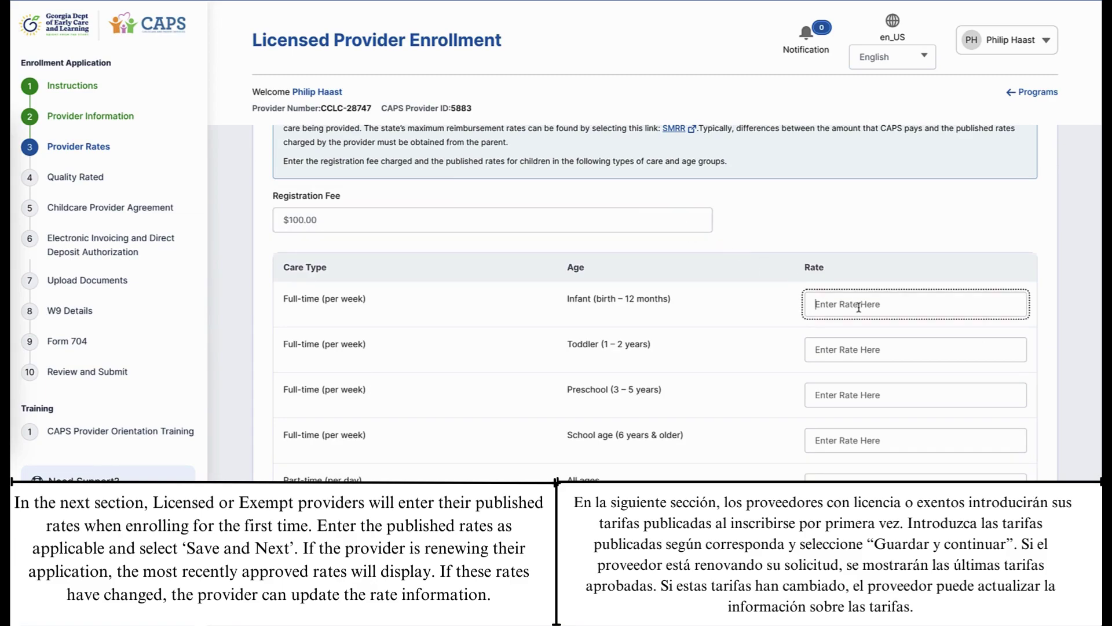
type("35")
left_click(861, 346)
type("35")
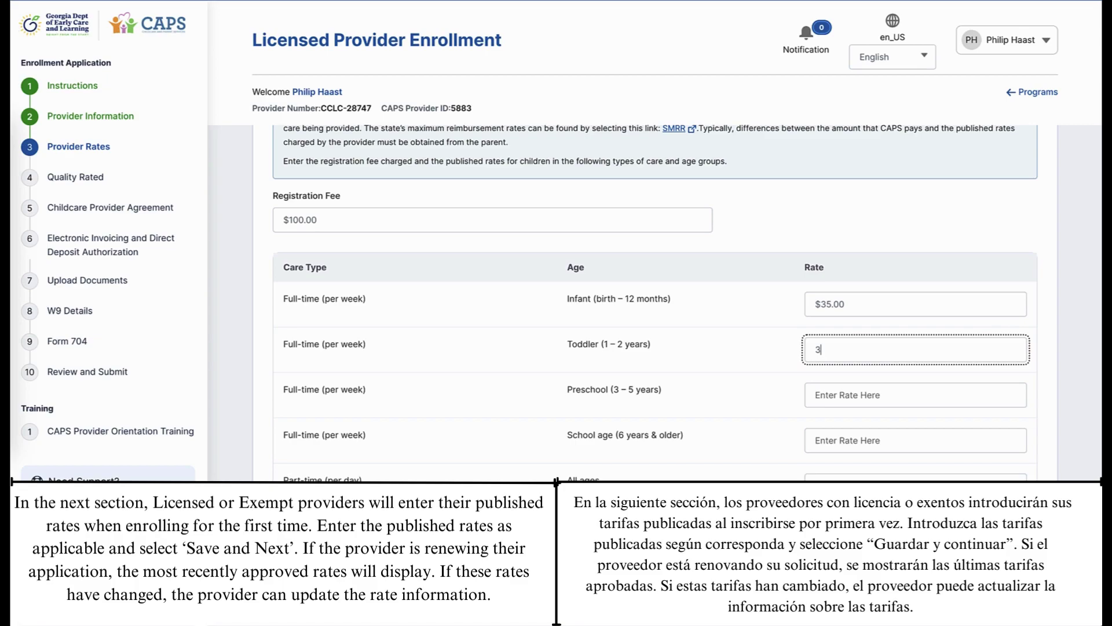
left_click(870, 398)
type("47")
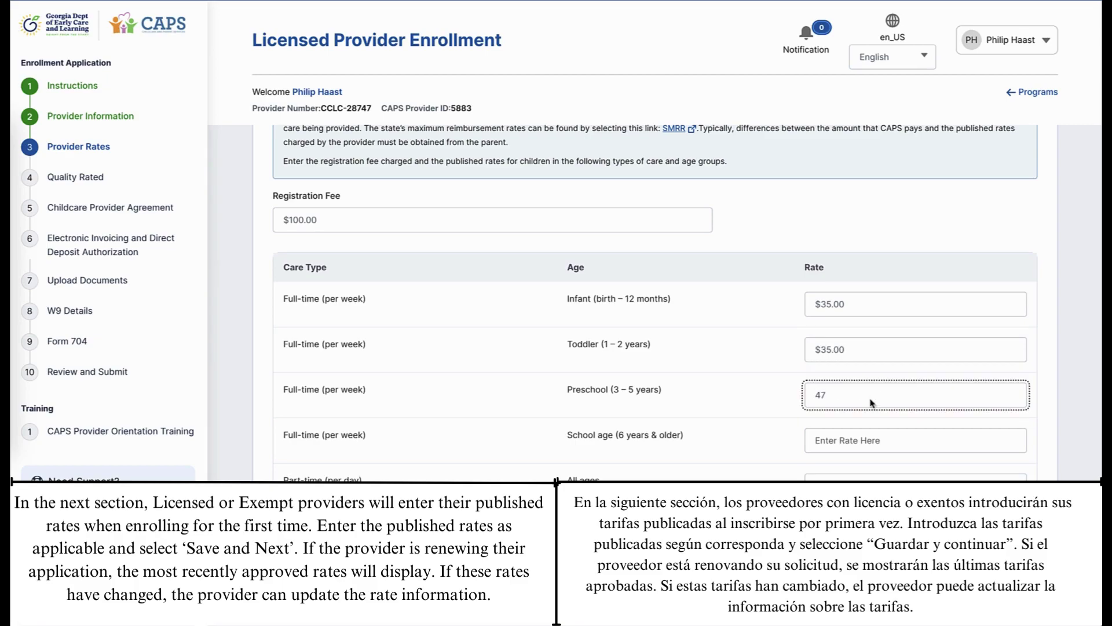
left_click(876, 443)
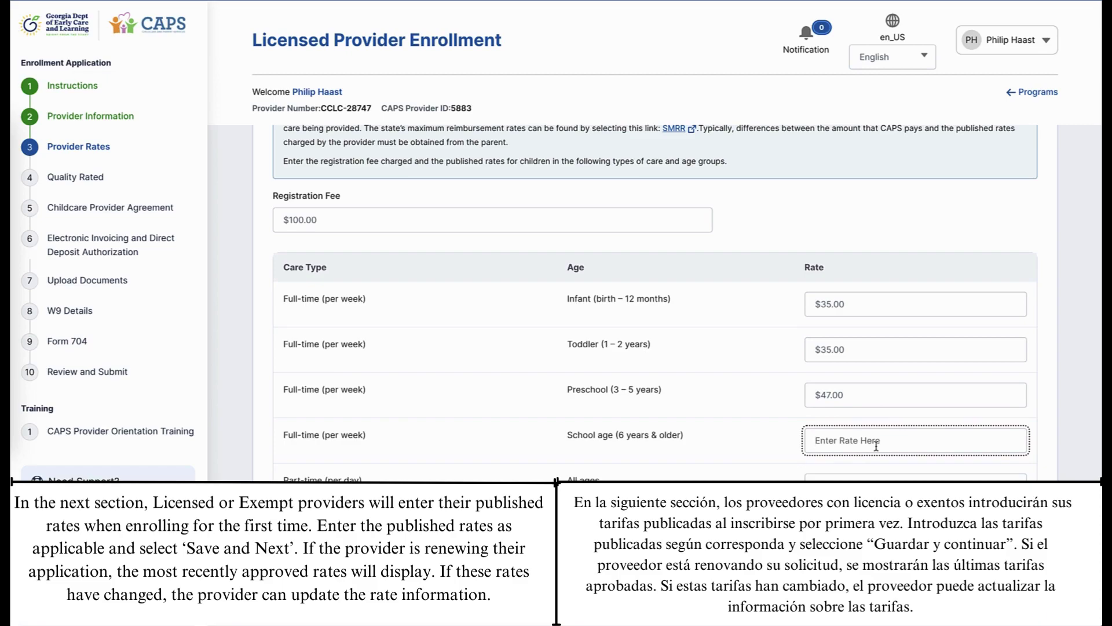
type("20")
left_click(876, 488)
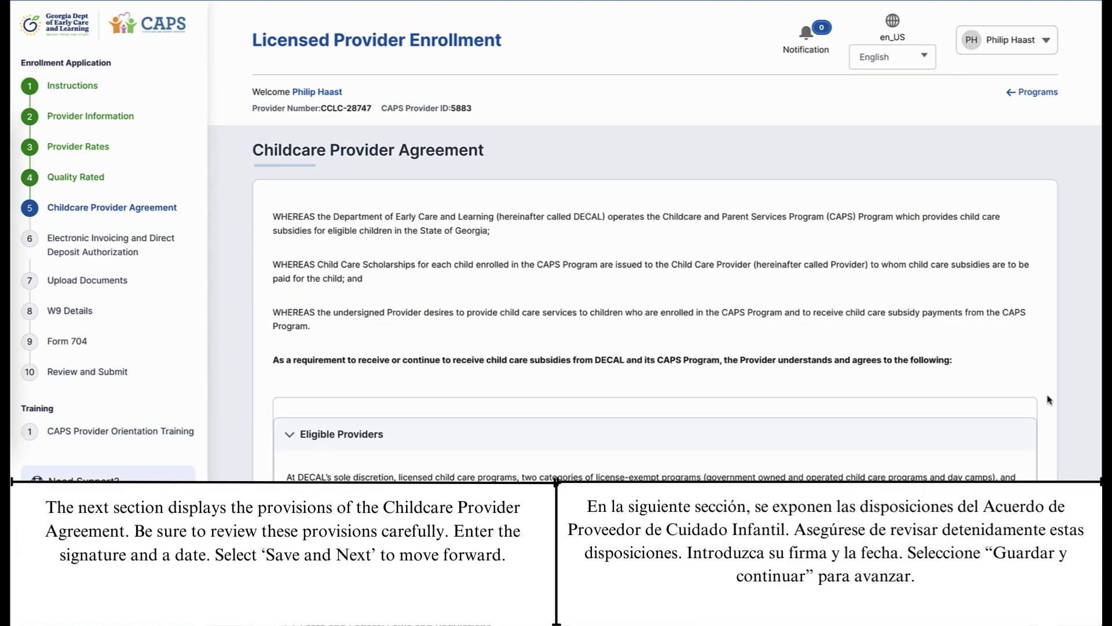
Scroll through the Childcare Provider Agreement provisions.
scroll(1049, 399, "down", 3)
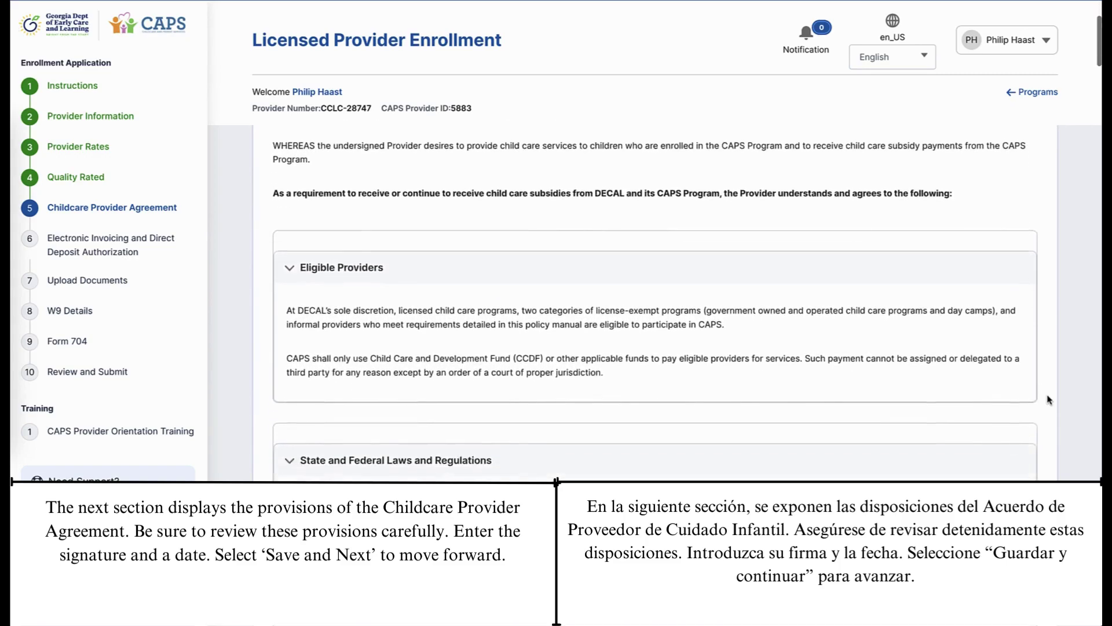
scroll(1049, 399, "down", 10)
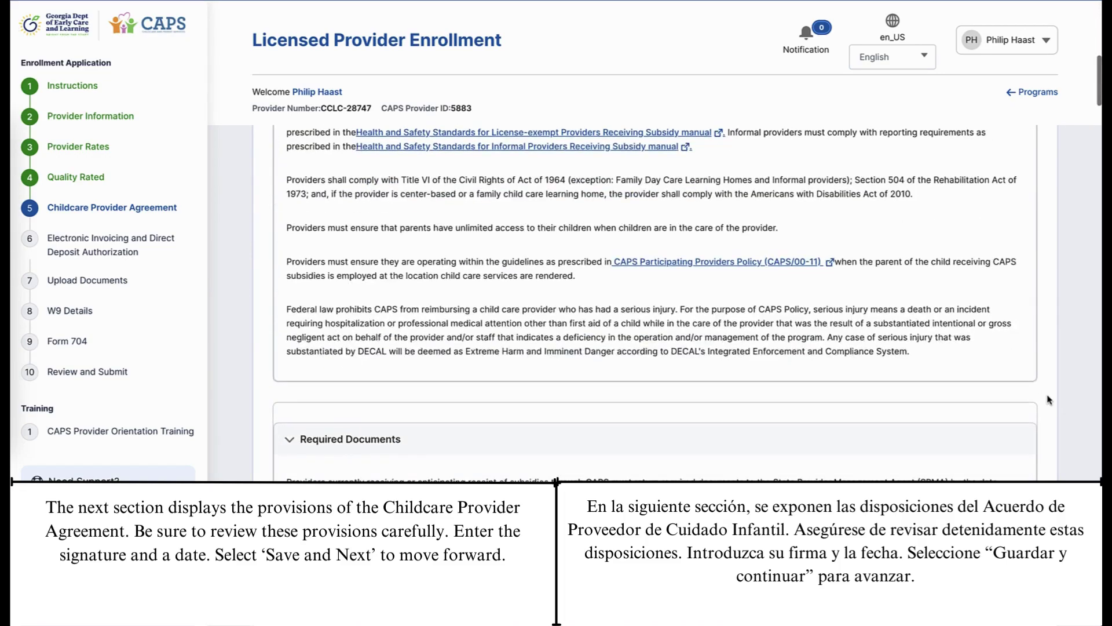
scroll(1049, 399, "down", 10)
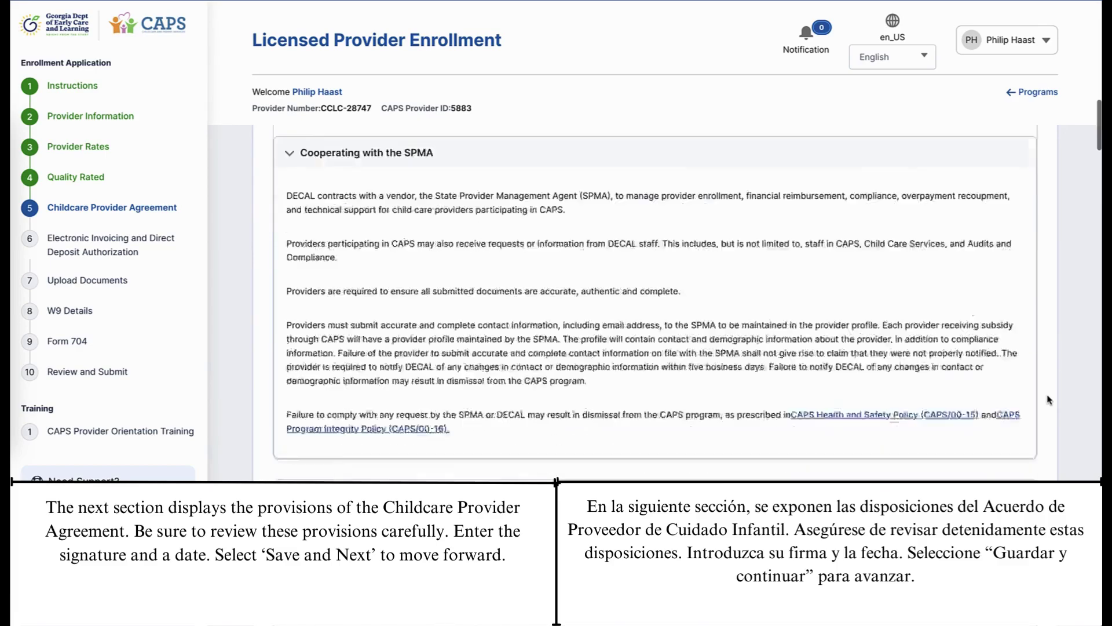
scroll(1049, 399, "down", 10)
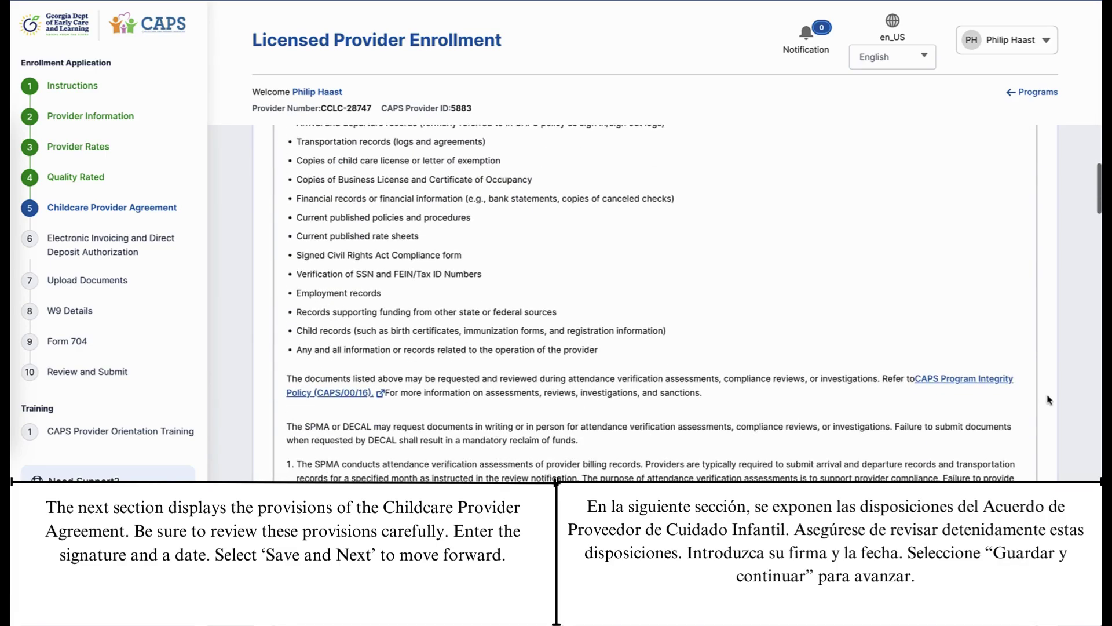
scroll(1049, 399, "down", 5)
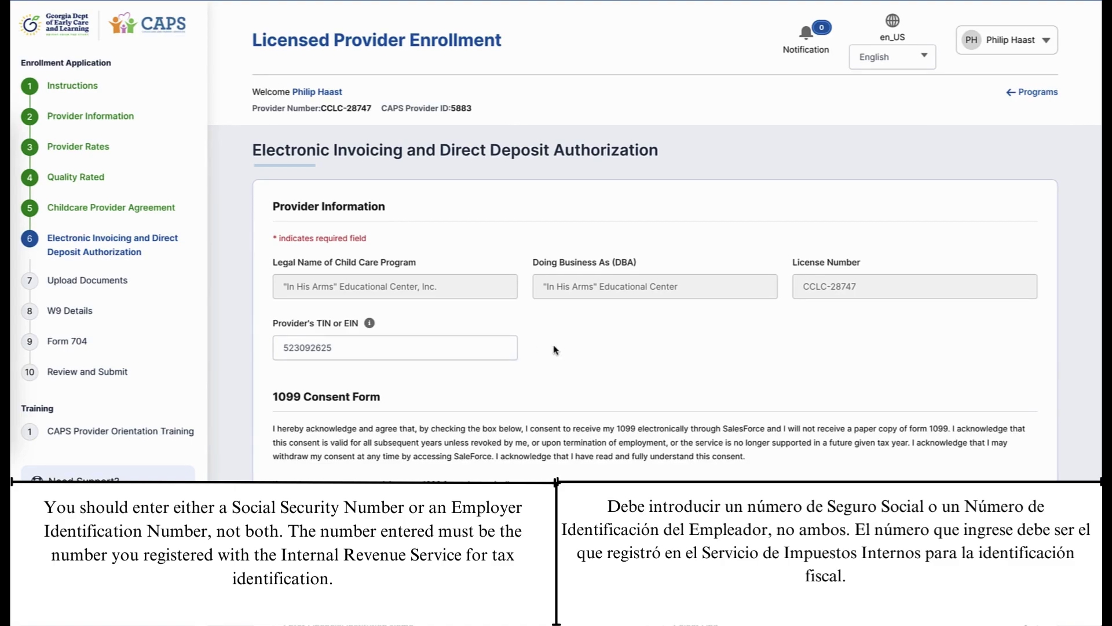
Consent to electronic 1099 delivery and authorize DECAL to make direct deposit credits.
scroll(554, 349, "down", 3)
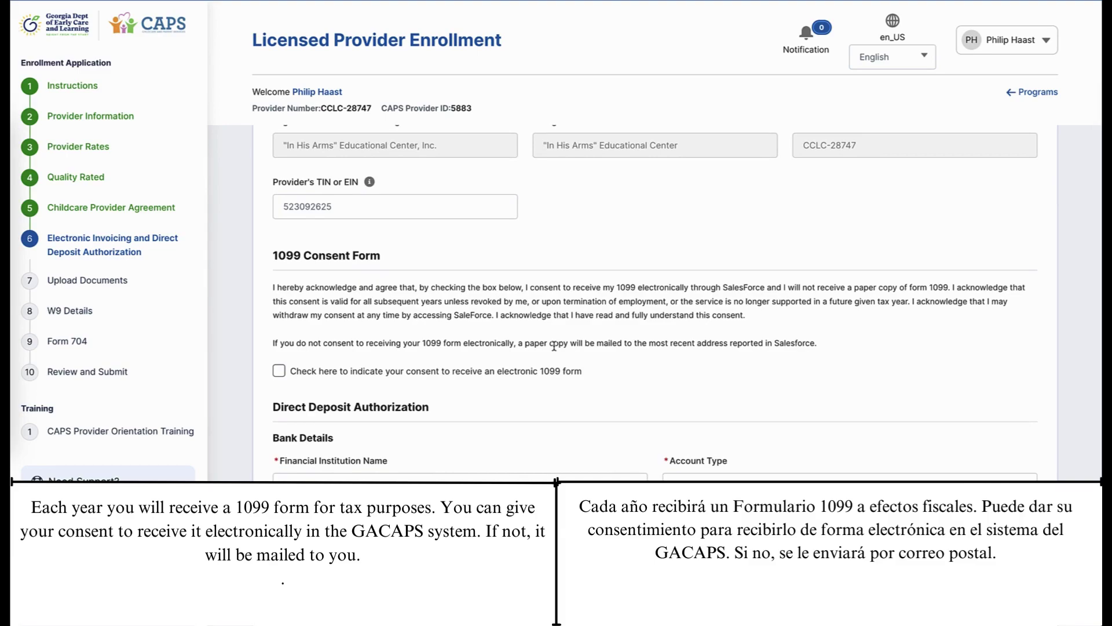
left_click(279, 371)
scroll(218, 385, "down", 2)
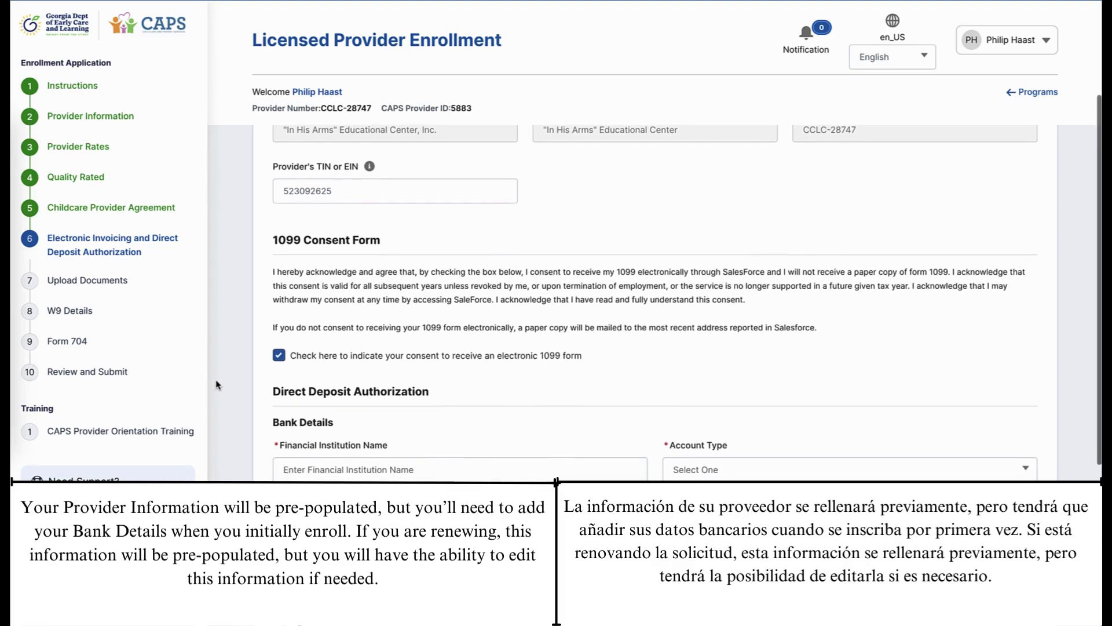
scroll(219, 384, "down", 3)
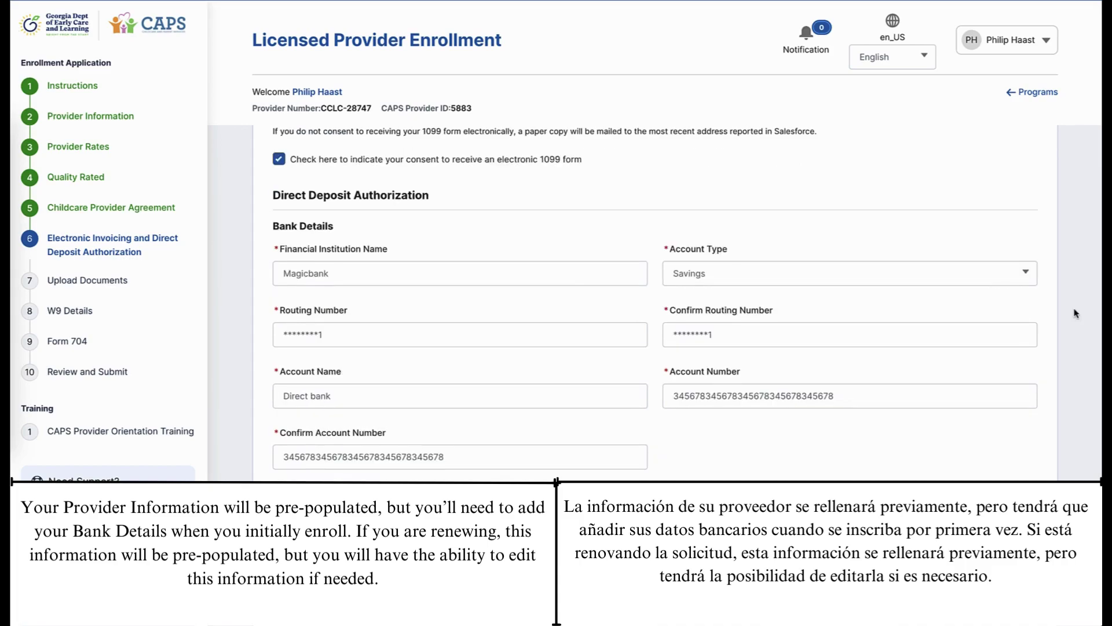
scroll(1076, 314, "down", 1)
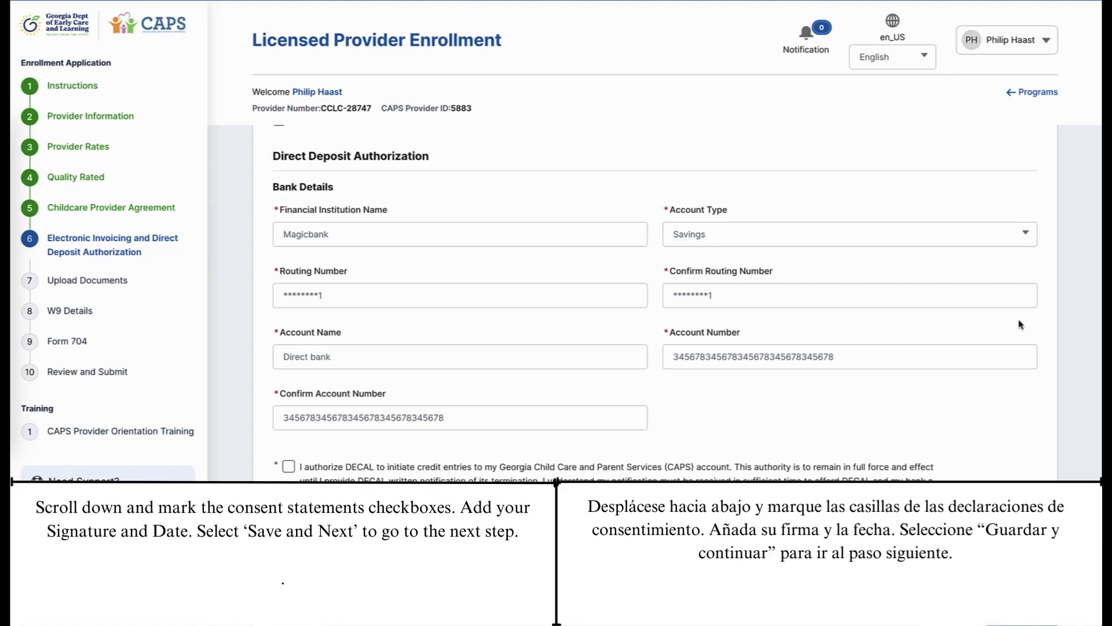
left_click(289, 467)
scroll(654, 301, "down", 1)
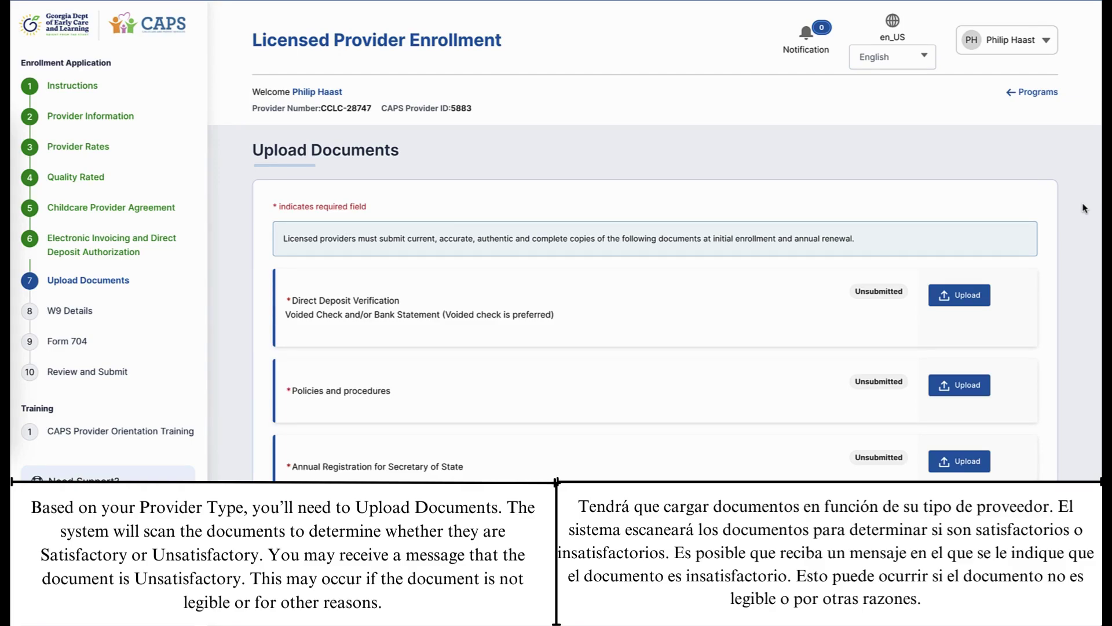
Upload files for the Direct Deposit Verification and Policies and procedures documents.
left_click(976, 298)
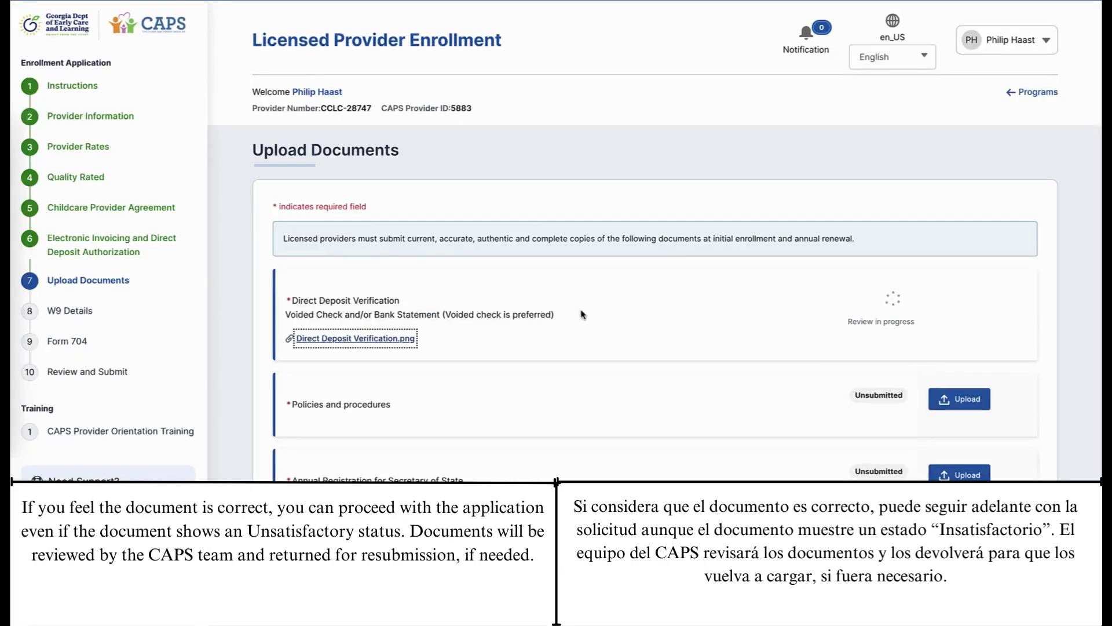
left_click(939, 404)
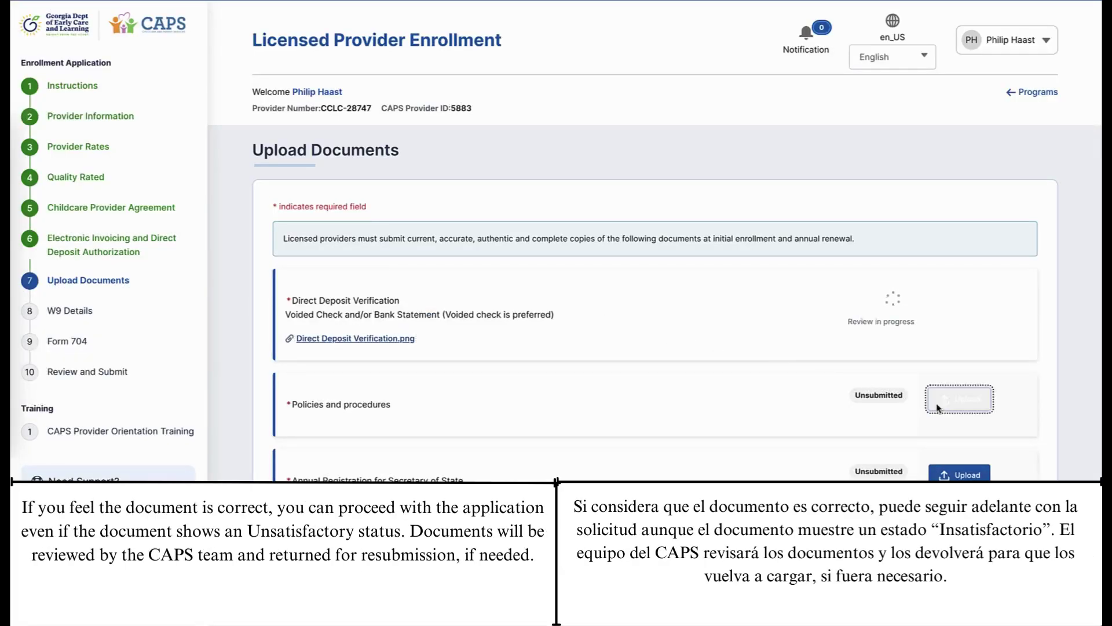
left_click(421, 313)
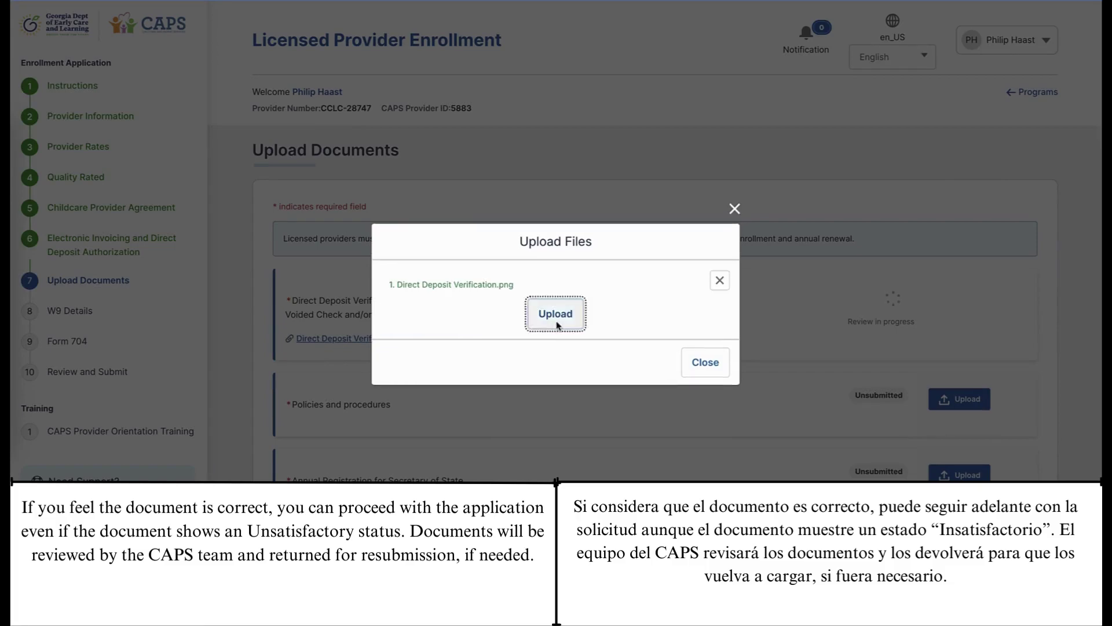
left_click(556, 316)
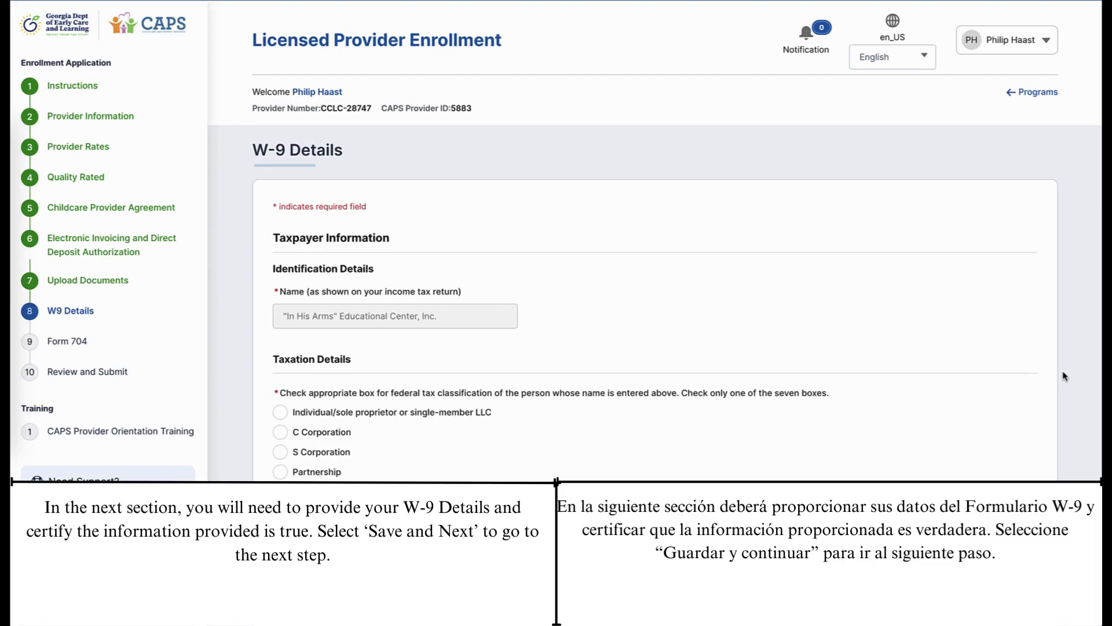
Certify the taxpayer identification number is correct and backup withholding does not apply.
scroll(234, 460, "down", 6)
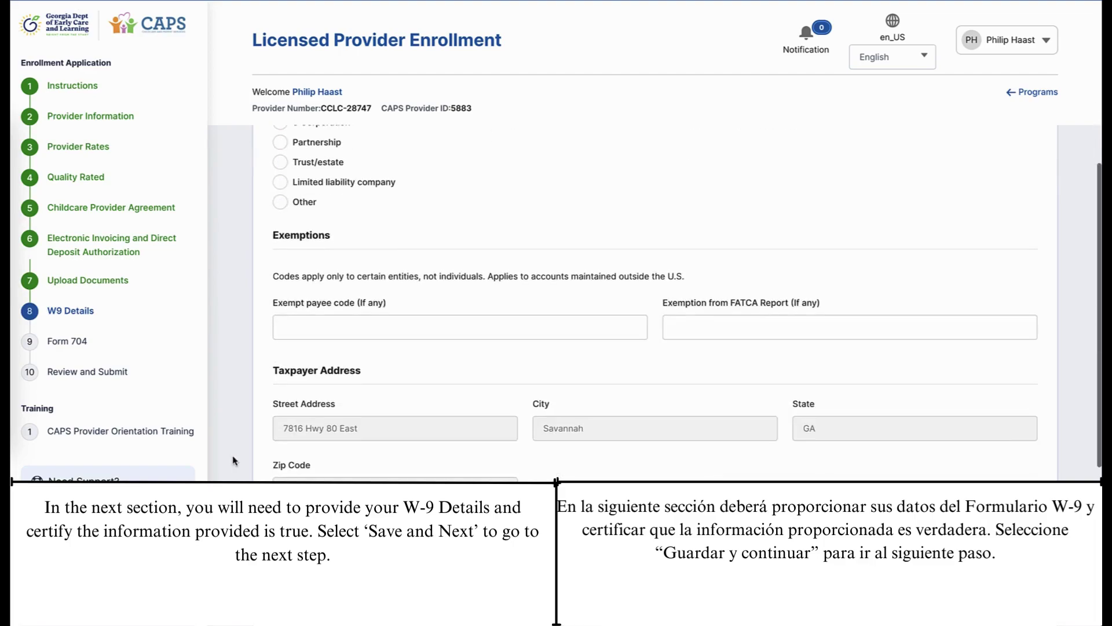
scroll(234, 461, "down", 5)
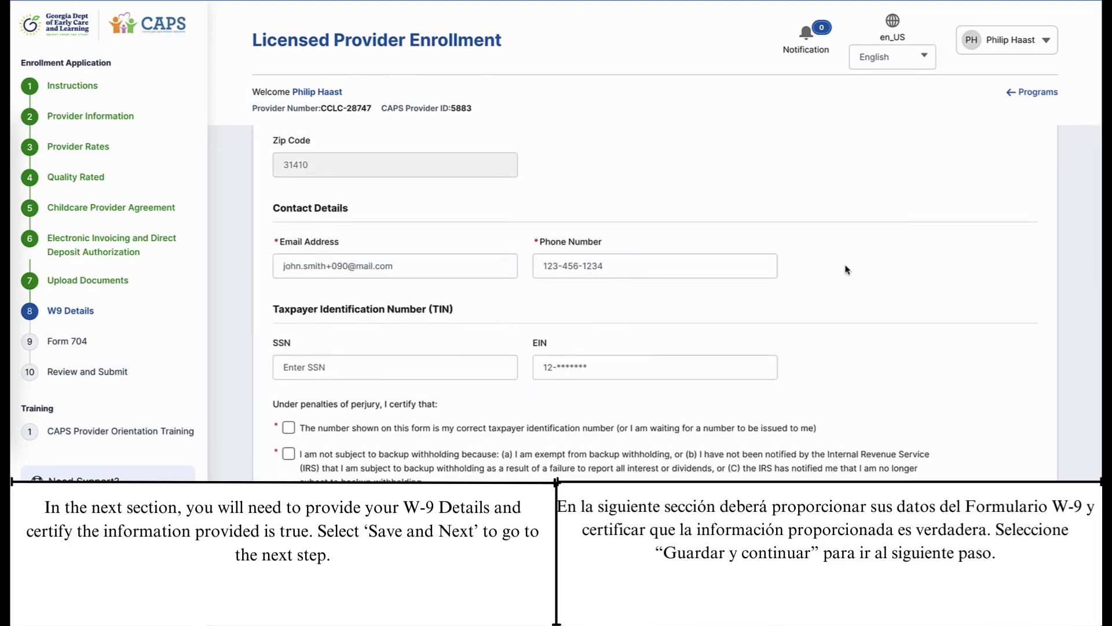
left_click(288, 428)
left_click(288, 453)
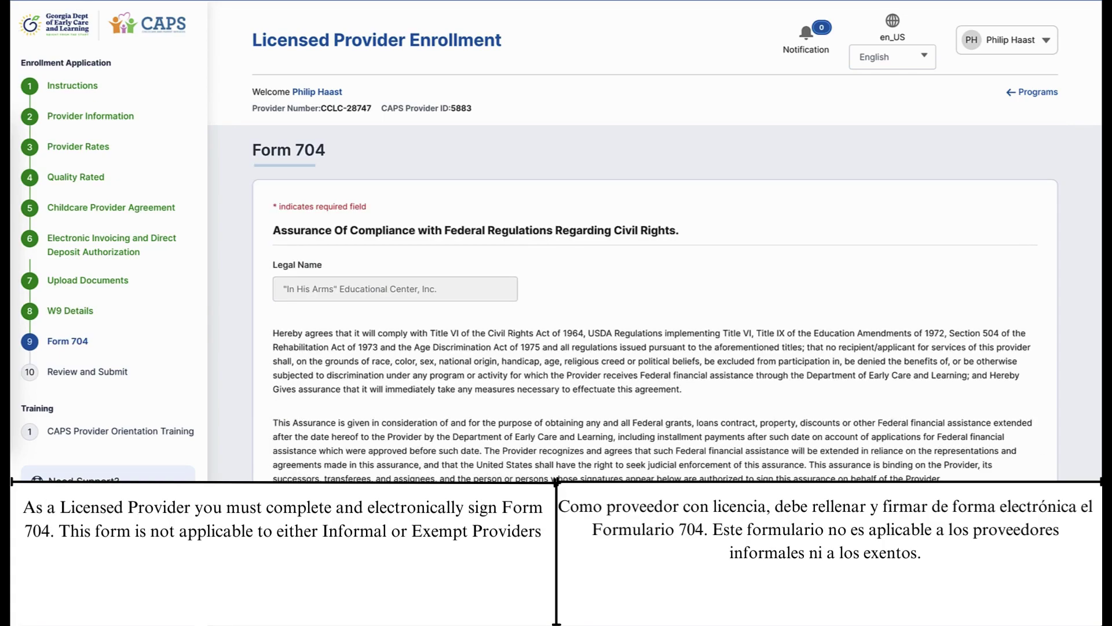
Scroll down the Form 704 page toward Authorized Signer Name.
scroll(1091, 262, "down", 1)
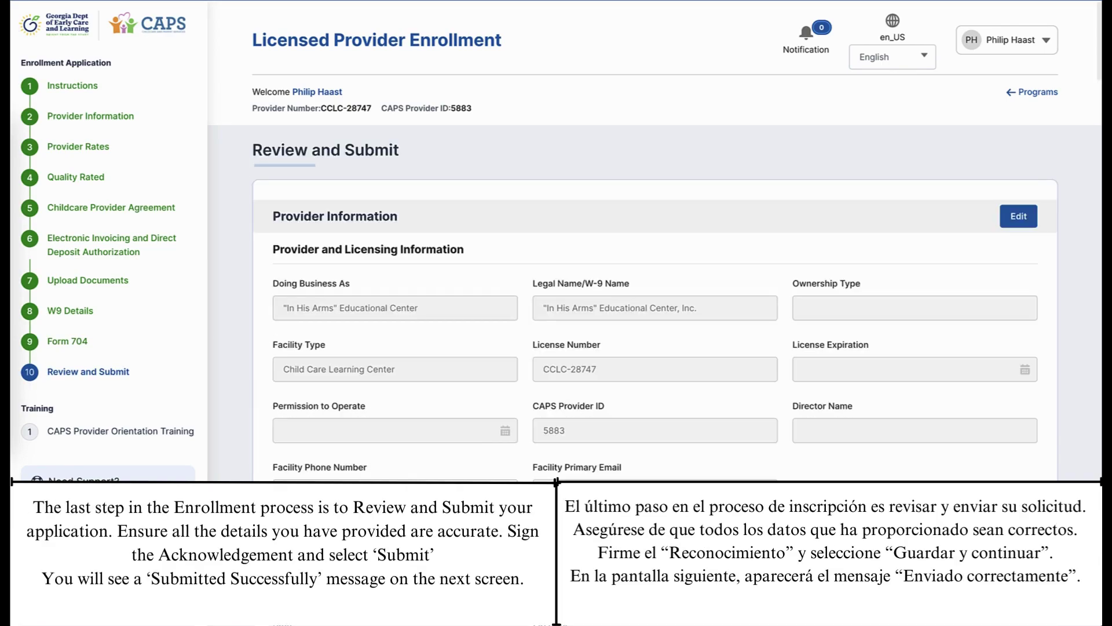
Scroll through the Review and Submit summary to check provider rates, authorized signer and direct deposit entries.
scroll(1069, 450, "down", 7)
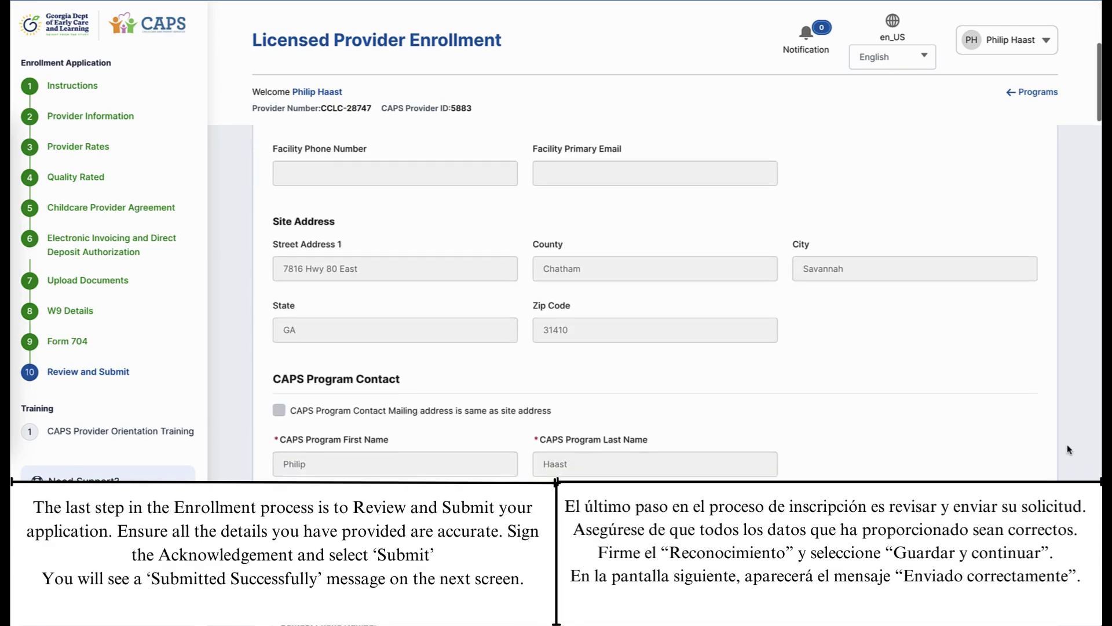
scroll(1069, 449, "down", 4)
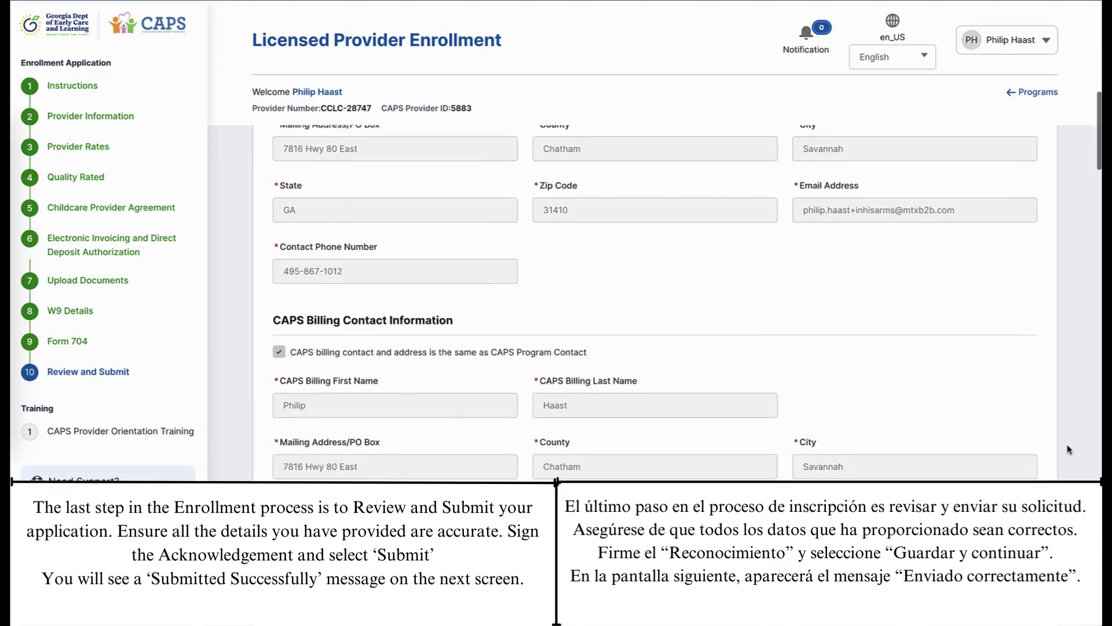
scroll(1069, 449, "down", 12)
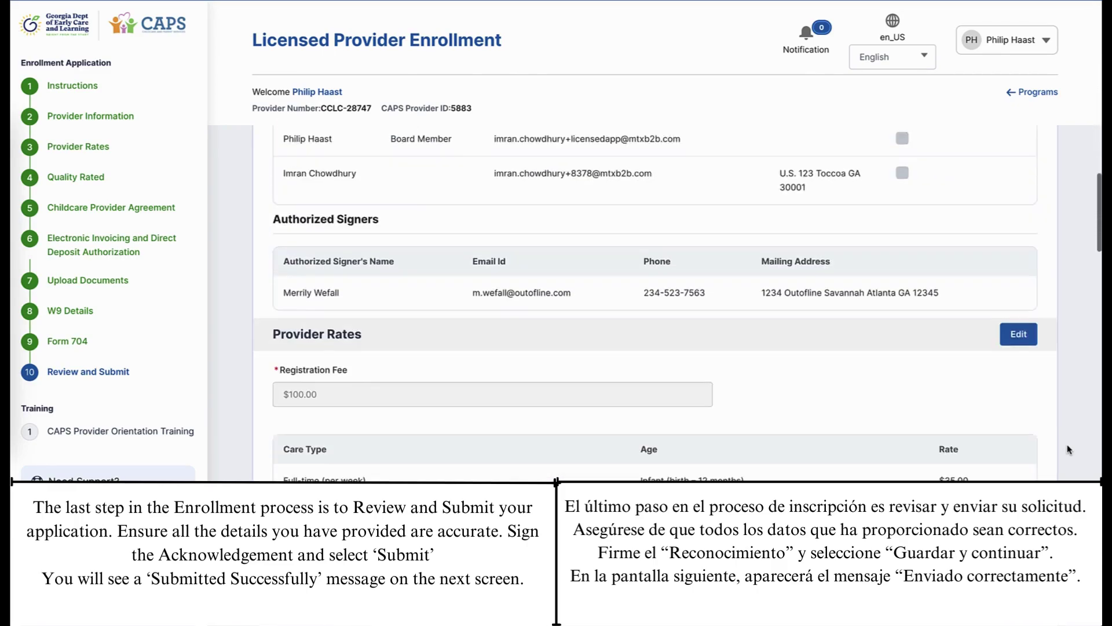
scroll(1069, 449, "down", 15)
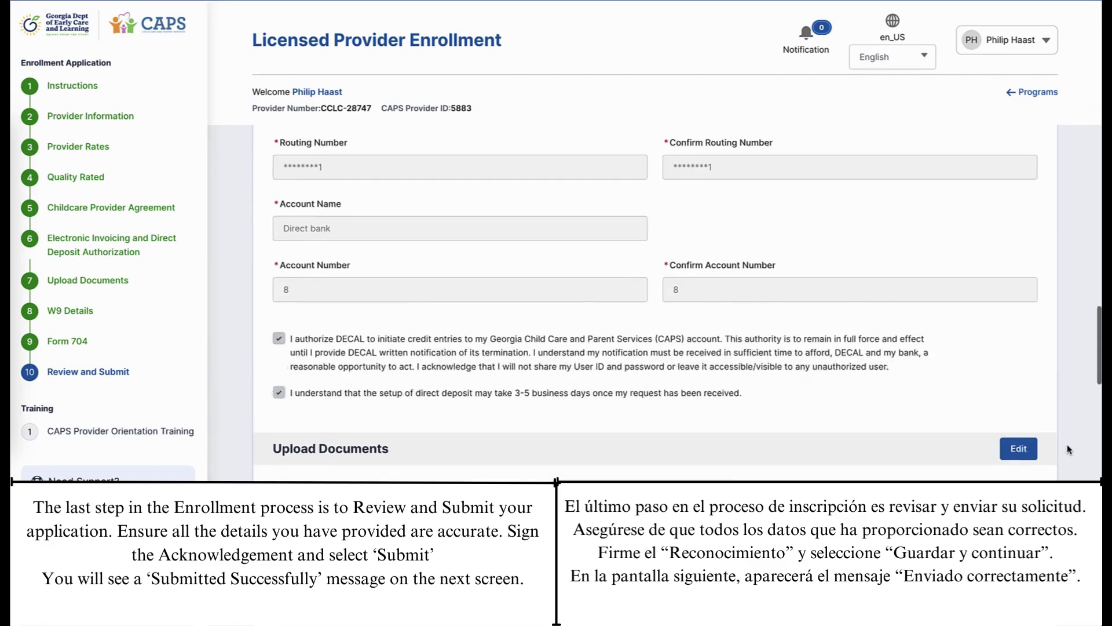